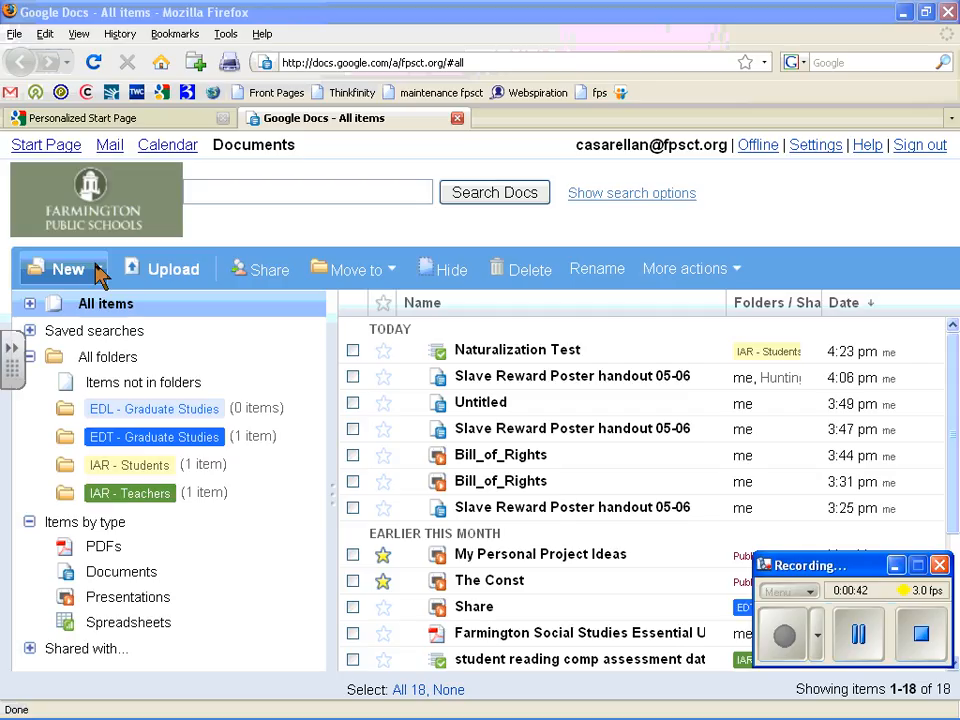
# Step: Check the New creation options, then open the Naturalization Test response spreadsheet
pyautogui.click(97, 274)
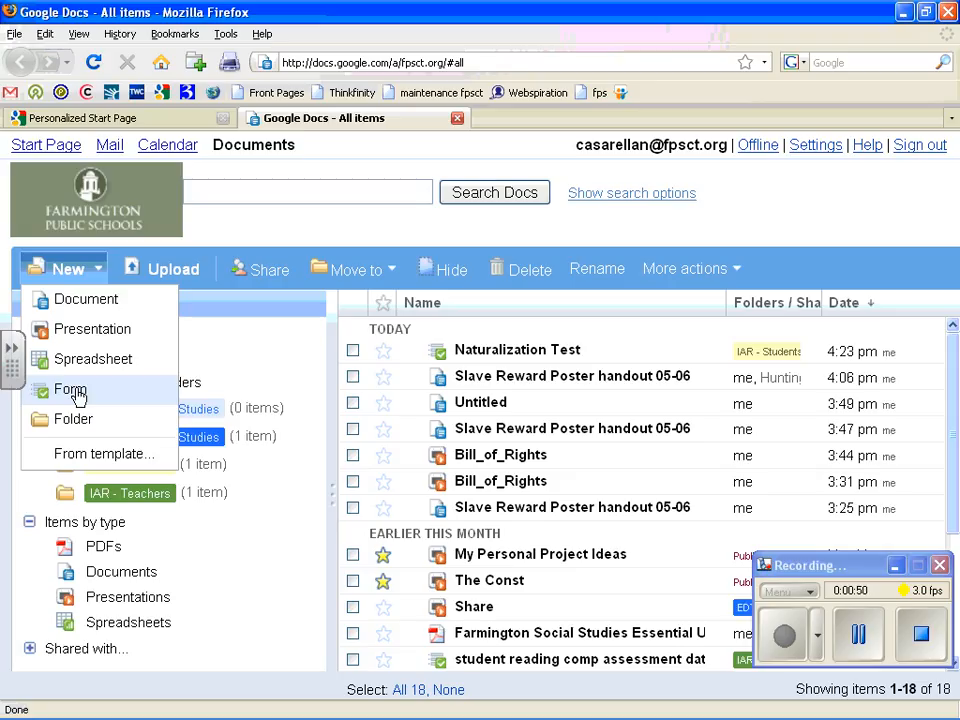
pyautogui.click(494, 353)
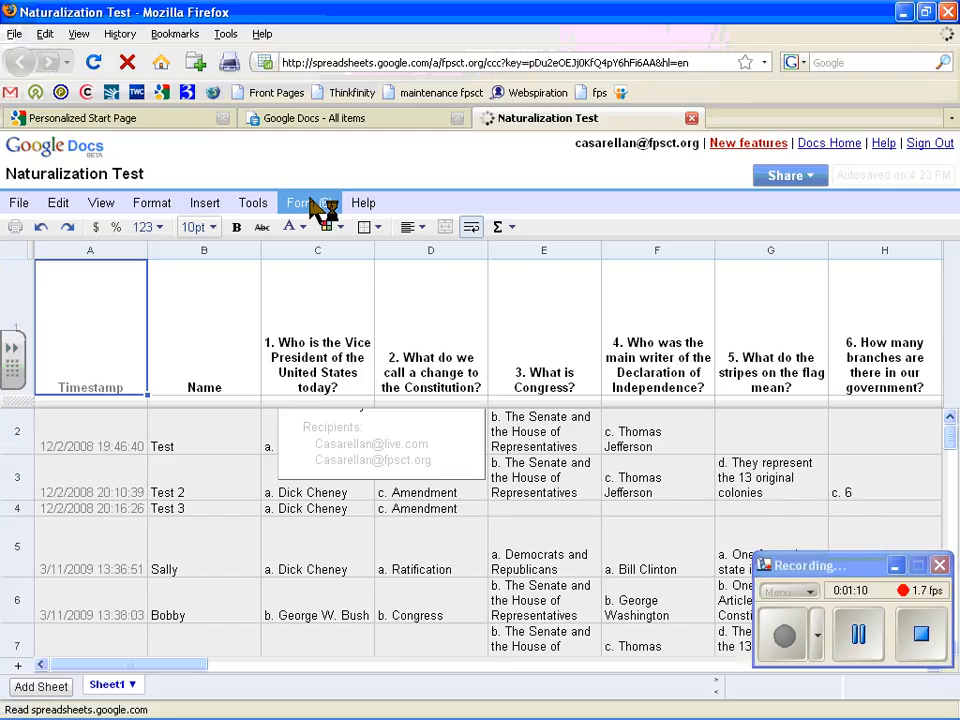
# Step: Open the Naturalization Test form for editing via Form > Edit form and bring its window forward
pyautogui.click(313, 205)
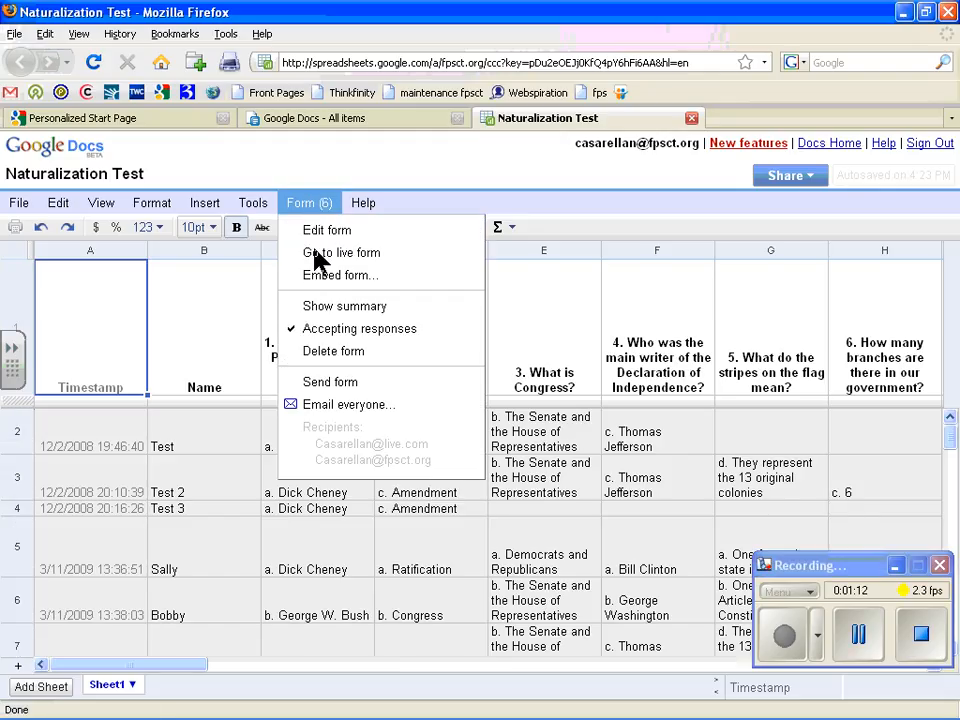
pyautogui.click(318, 236)
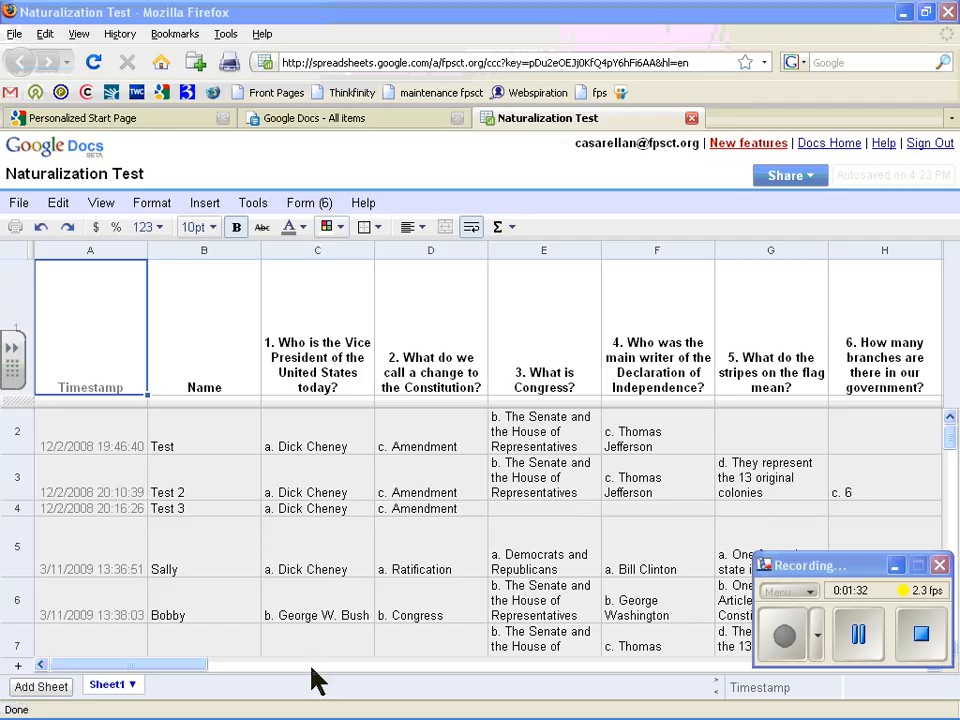
pyautogui.moveTo(340, 716)
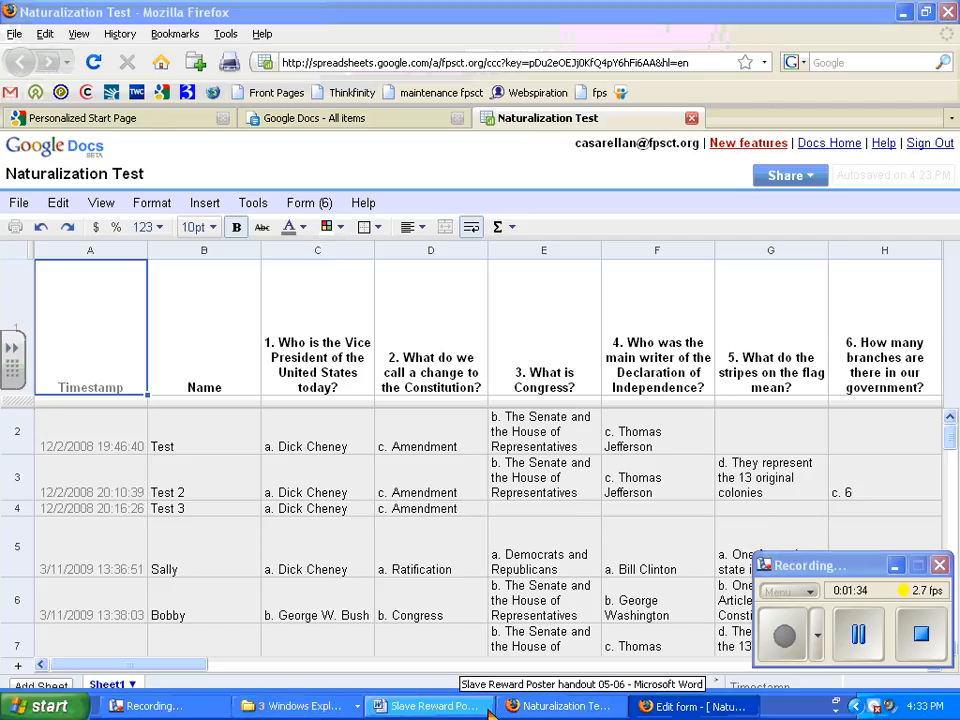
pyautogui.click(672, 706)
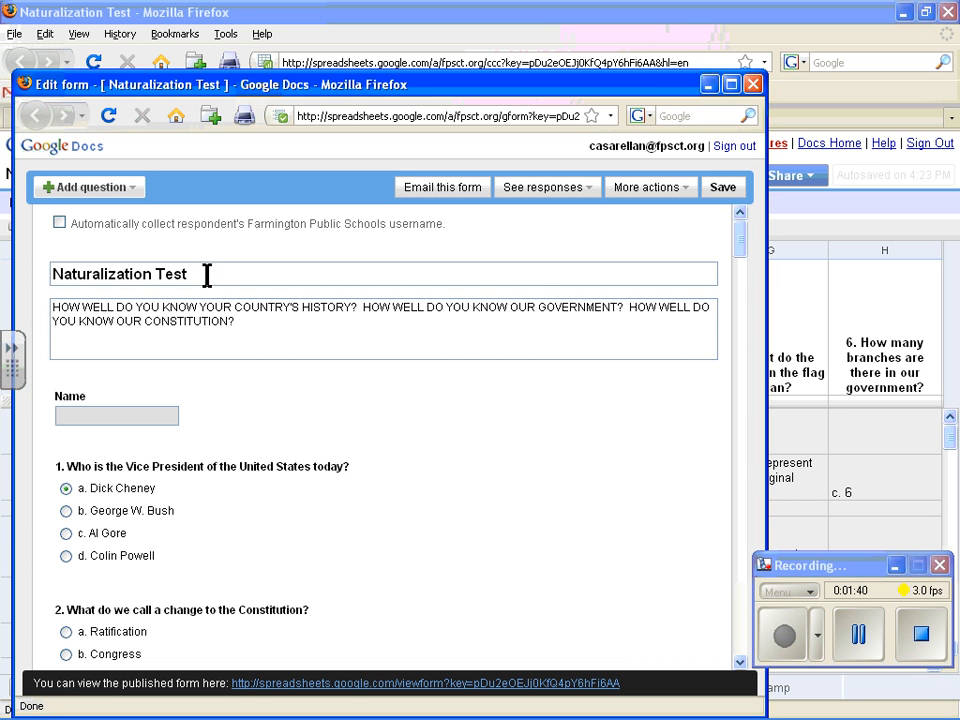
# Step: Select the form title and description, then start emailing the Naturalization Test form
pyautogui.moveTo(206, 274); pyautogui.dragTo(44, 262)
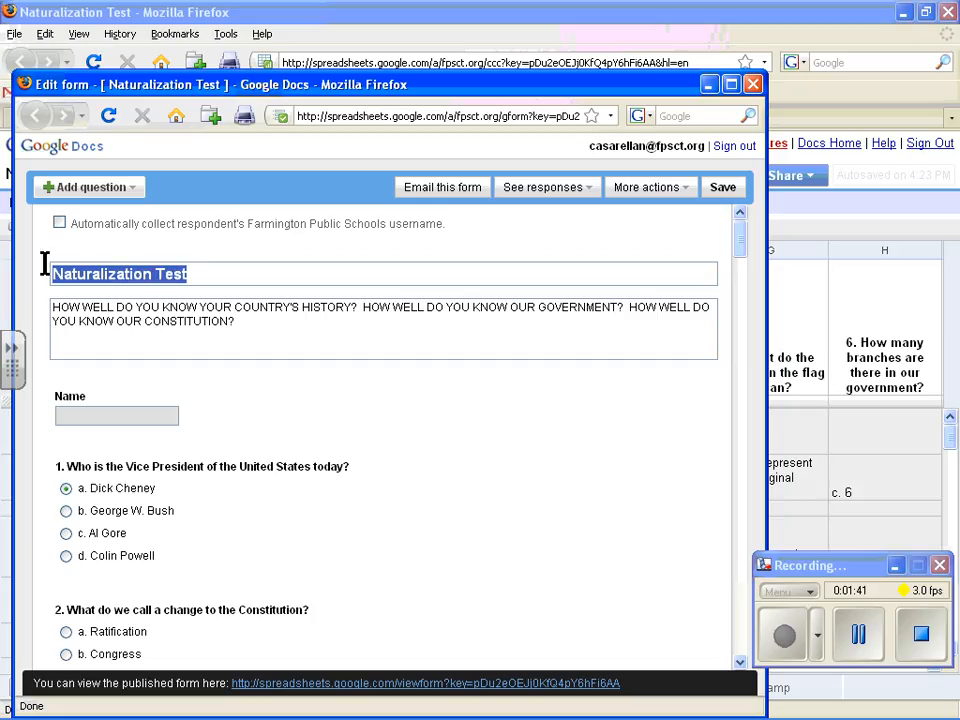
pyautogui.click(154, 327)
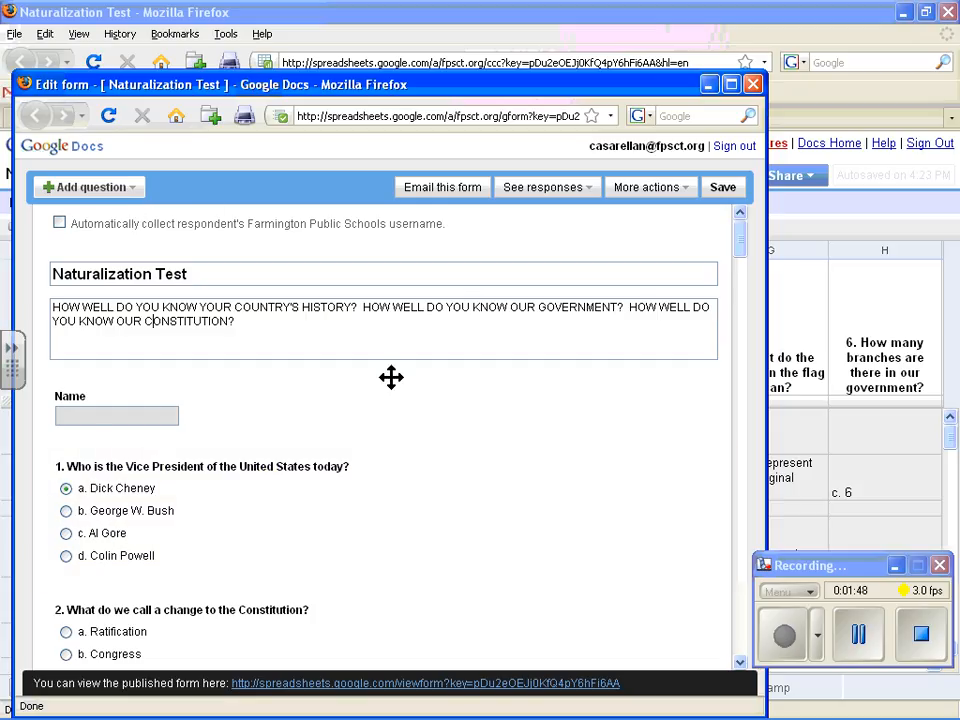
pyautogui.click(476, 190)
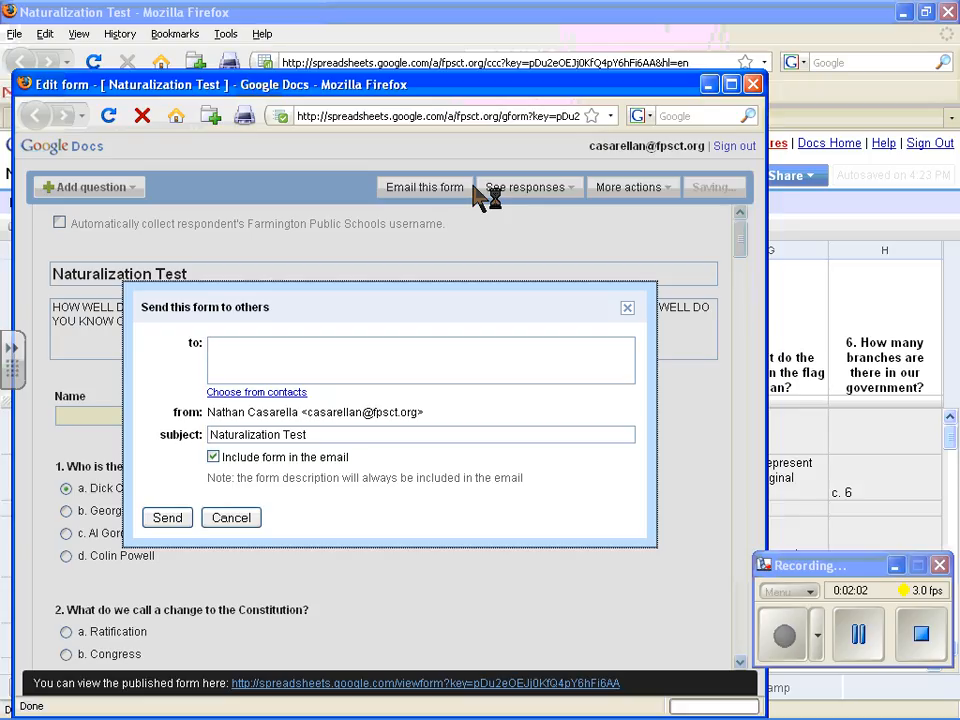
# Step: Send the Naturalization Test form, included in the message, to the account's own school e-mail address
pyautogui.click(281, 340)
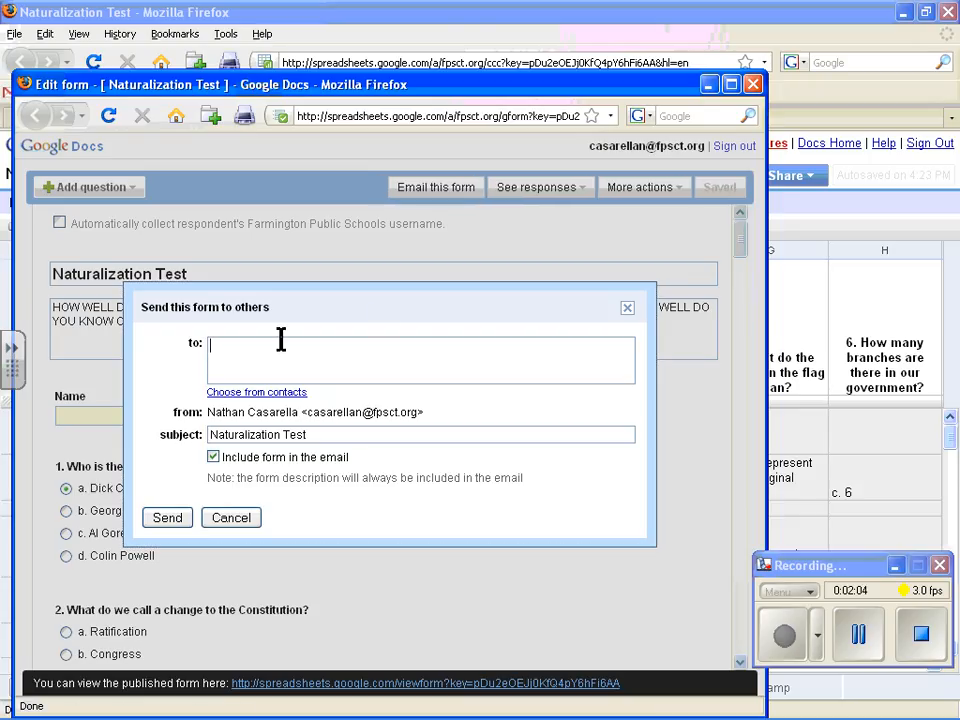
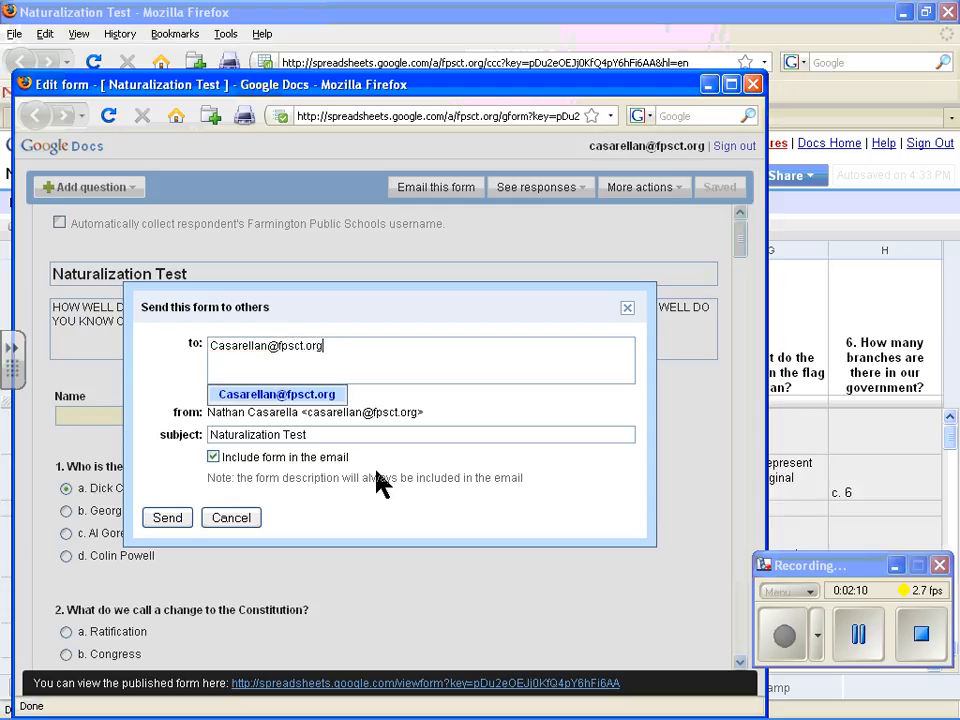
pyautogui.click(154, 463)
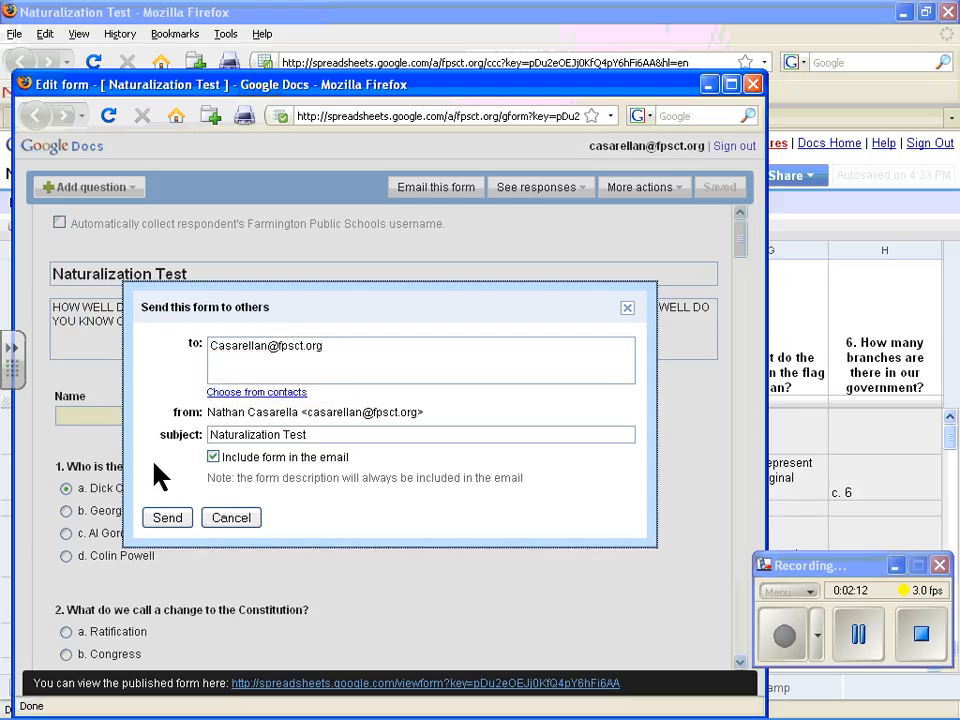
pyautogui.click(166, 519)
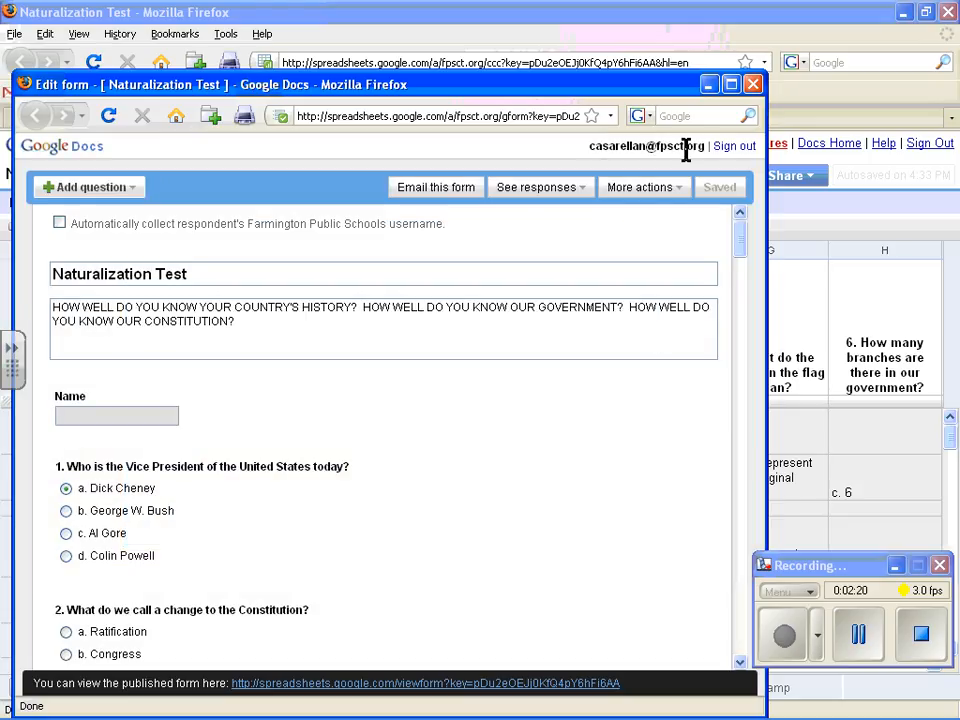
# Step: Minimize the form editor, return to Docs Home, and go to the Mail inbox
pyautogui.click(710, 86)
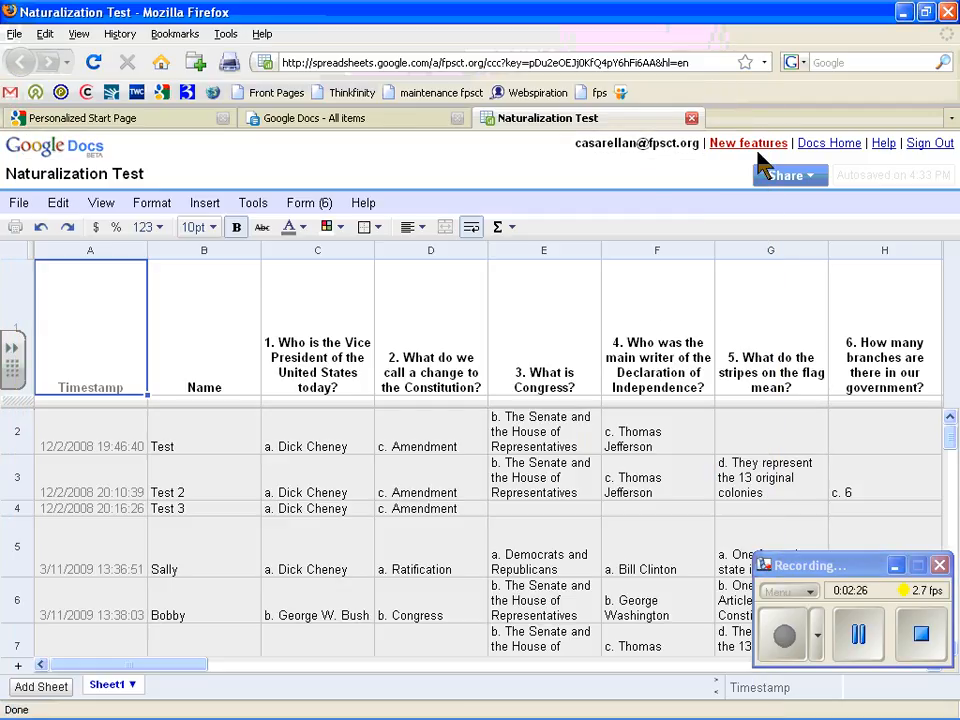
pyautogui.click(820, 152)
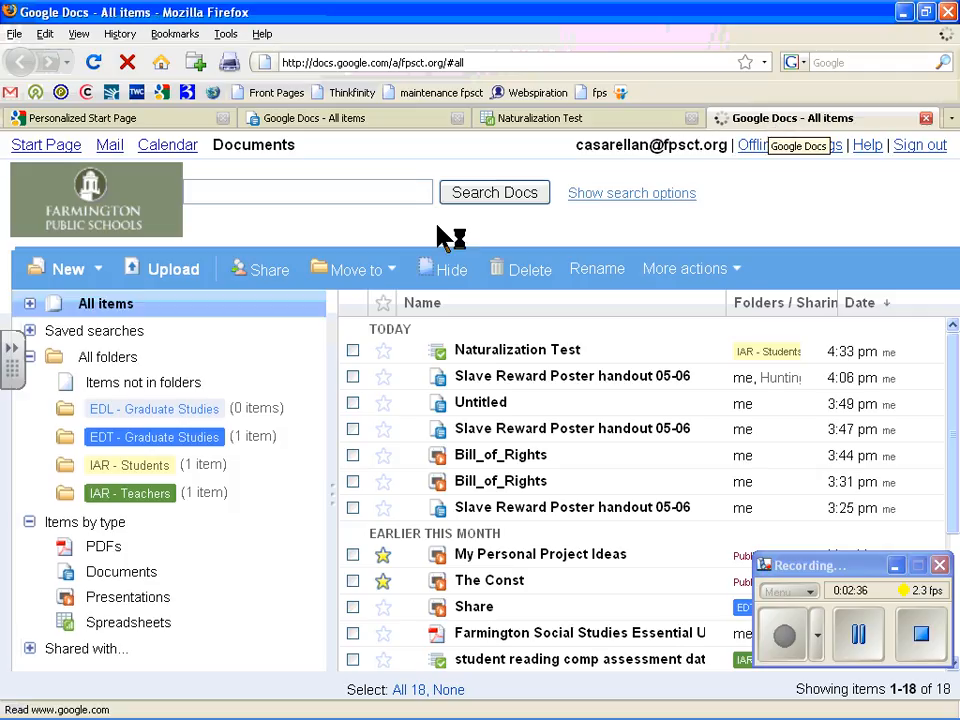
pyautogui.click(108, 150)
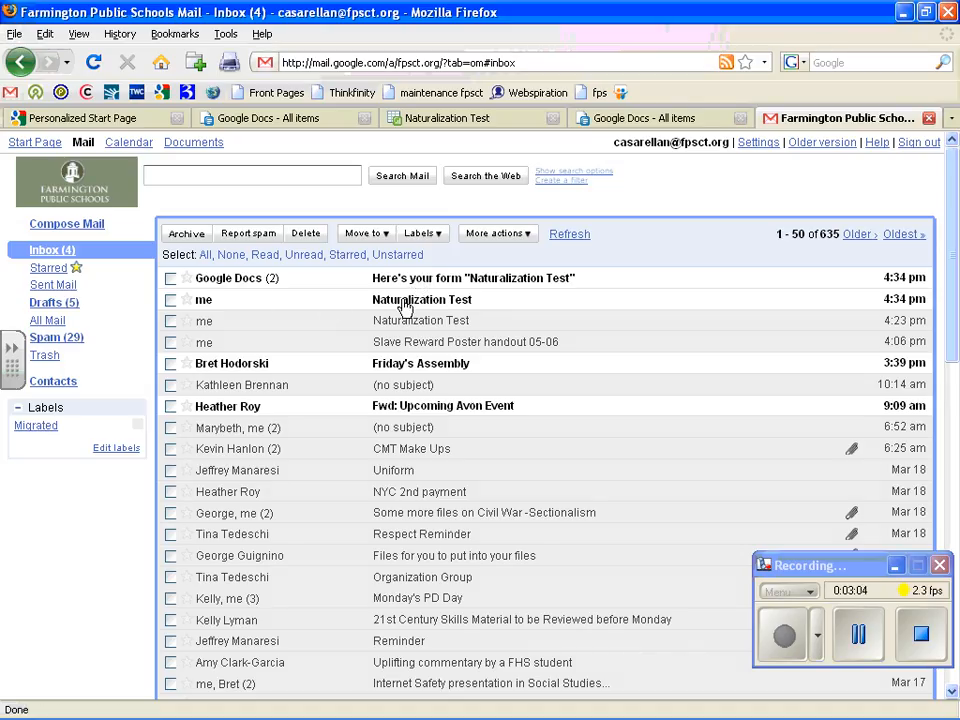
# Step: Open the form email and answer questions 1–3 with Al Gore, Congress, and the Senate and House
pyautogui.click(404, 307)
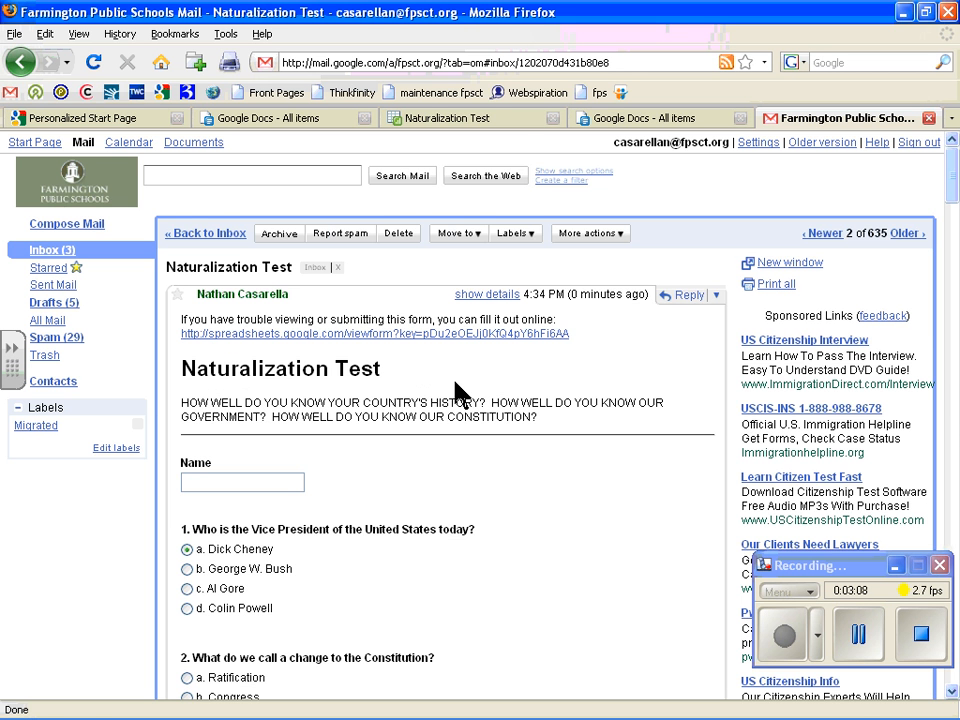
pyautogui.scroll(-3, 467, 375)
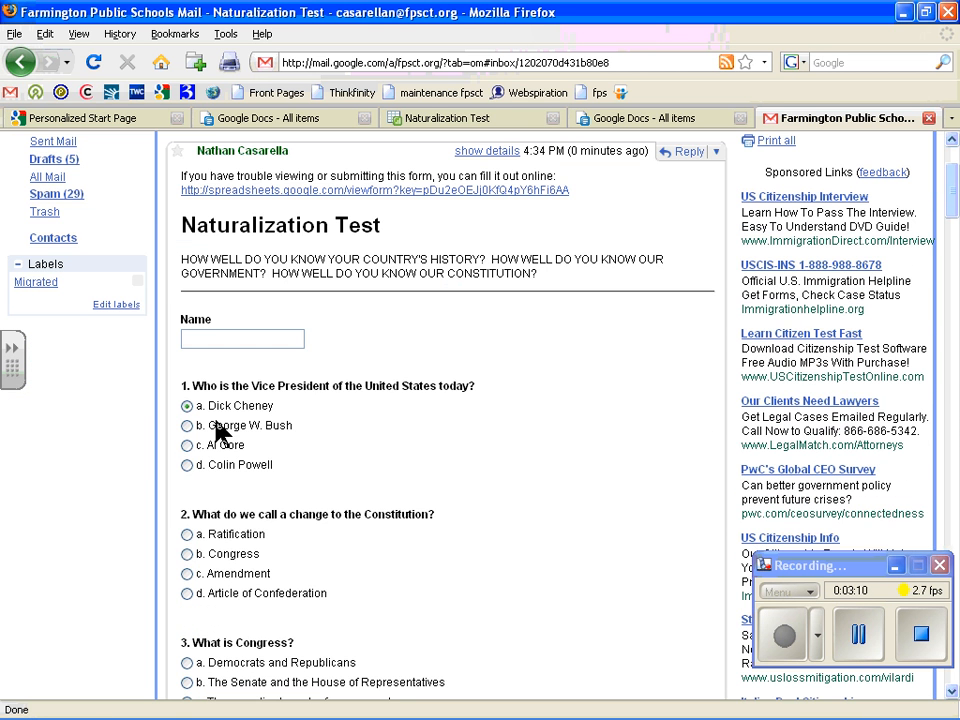
pyautogui.click(187, 445)
pyautogui.scroll(-1, 317, 461)
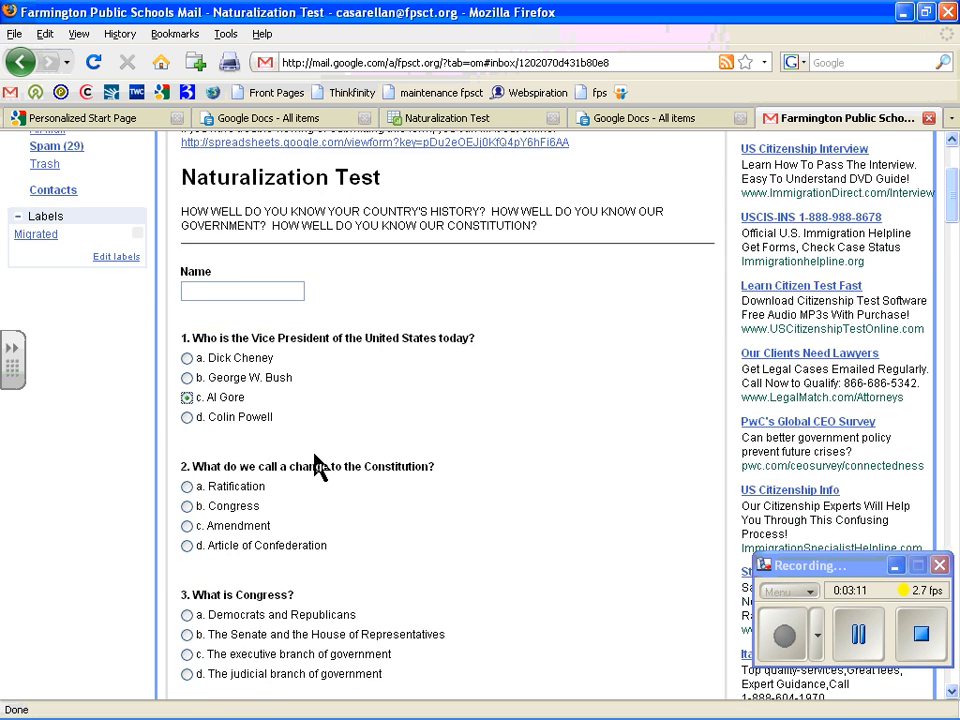
pyautogui.scroll(-1, 241, 480)
pyautogui.click(235, 458)
pyautogui.scroll(-3, 198, 452)
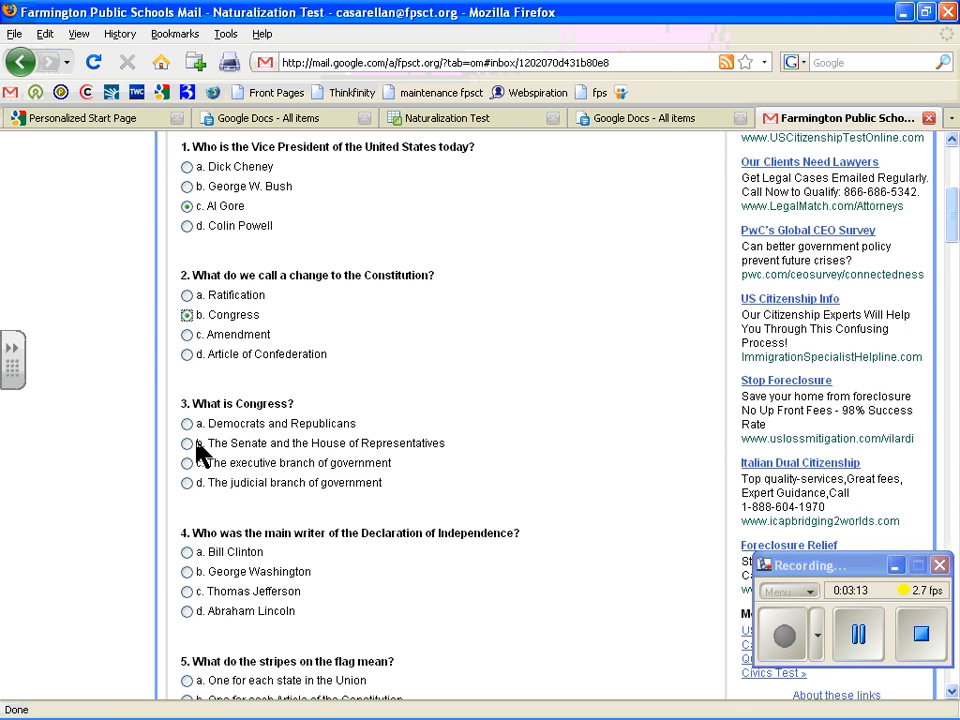
pyautogui.click(196, 445)
# Step: Click into the Name field, then scroll through the rest of the embedded form
pyautogui.scroll(-3, 330, 484)
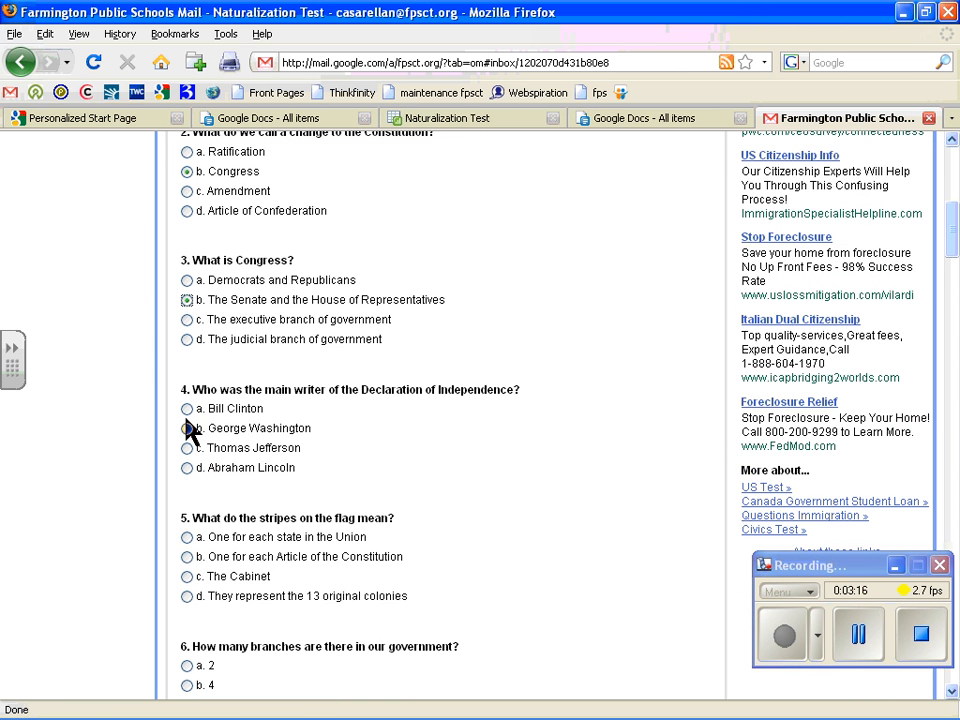
pyautogui.scroll(4, 259, 455)
pyautogui.scroll(4, 258, 455)
pyautogui.click(238, 339)
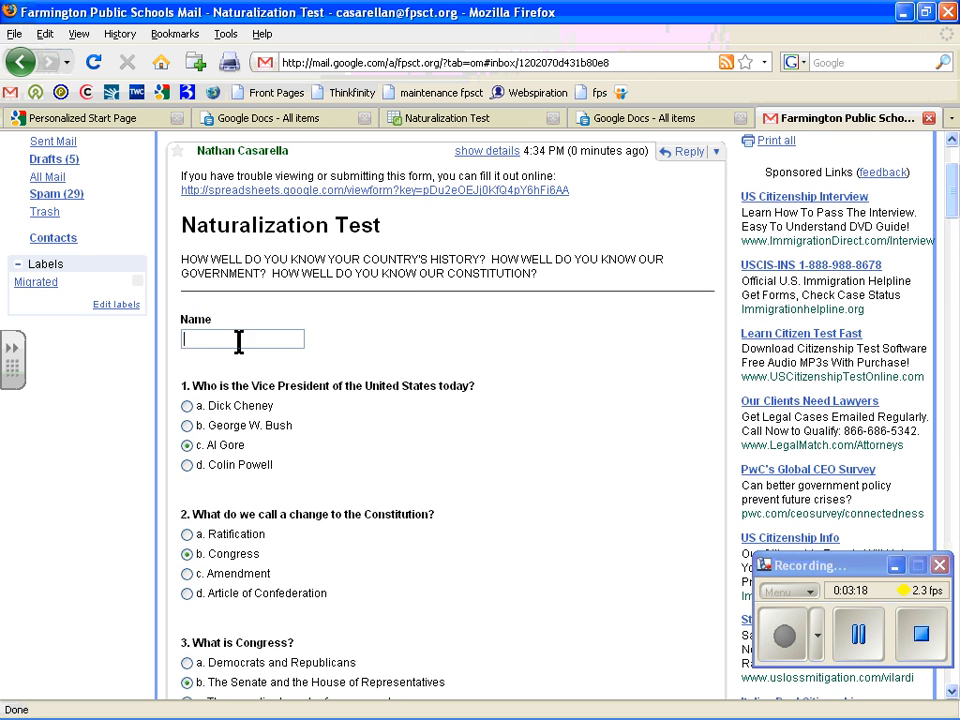
pyautogui.scroll(-9, 455, 316)
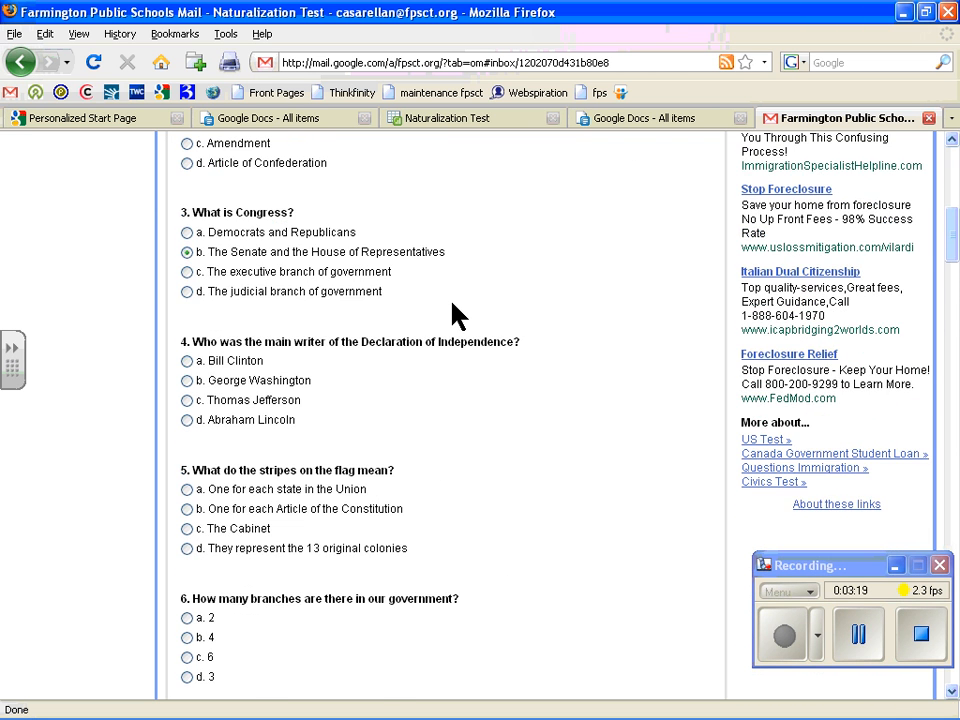
pyautogui.scroll(-10, 793, 326)
pyautogui.moveTo(951, 296); pyautogui.dragTo(950, 660)
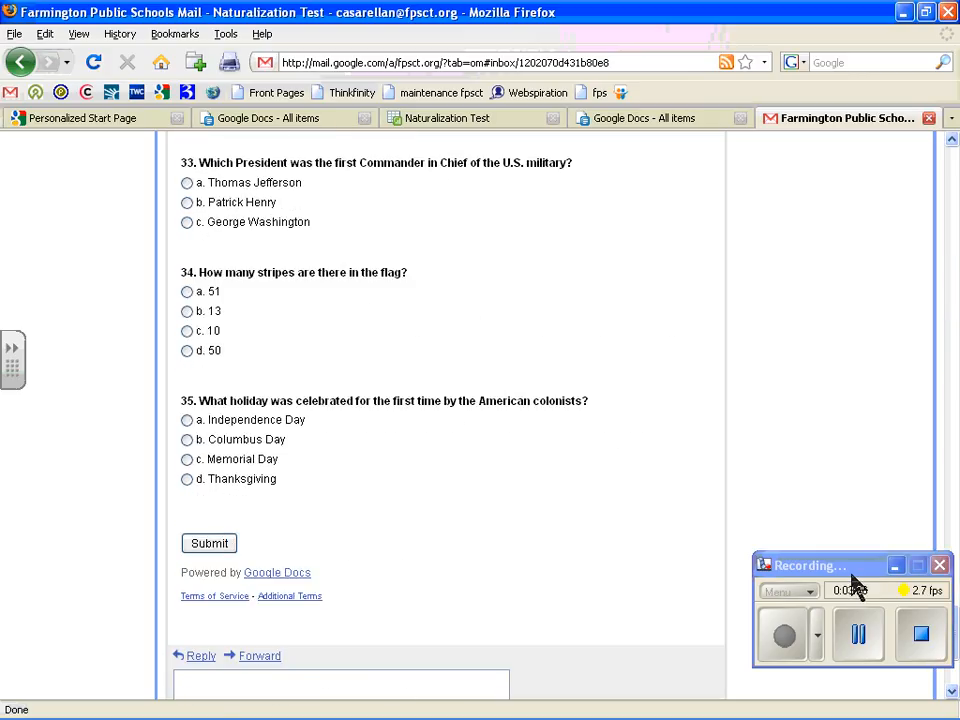
pyautogui.moveTo(956, 632); pyautogui.dragTo(957, 93)
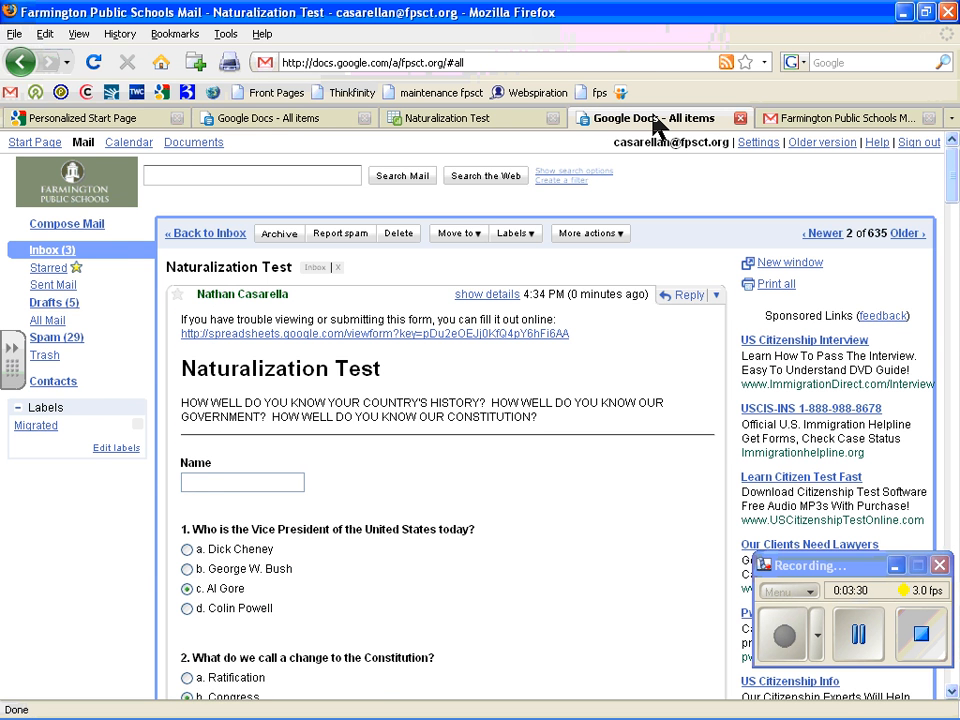
# Step: Return to the Naturalization Test spreadsheet, scroll to the new row 7 response, and open the Form menu
pyautogui.click(455, 121)
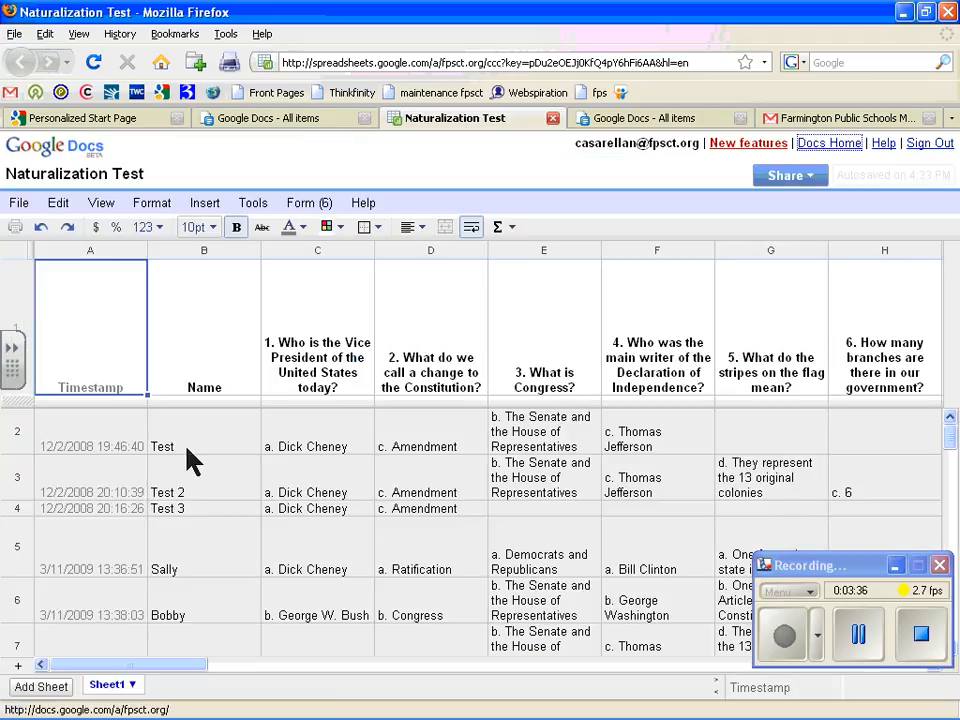
pyautogui.scroll(-1, 205, 585)
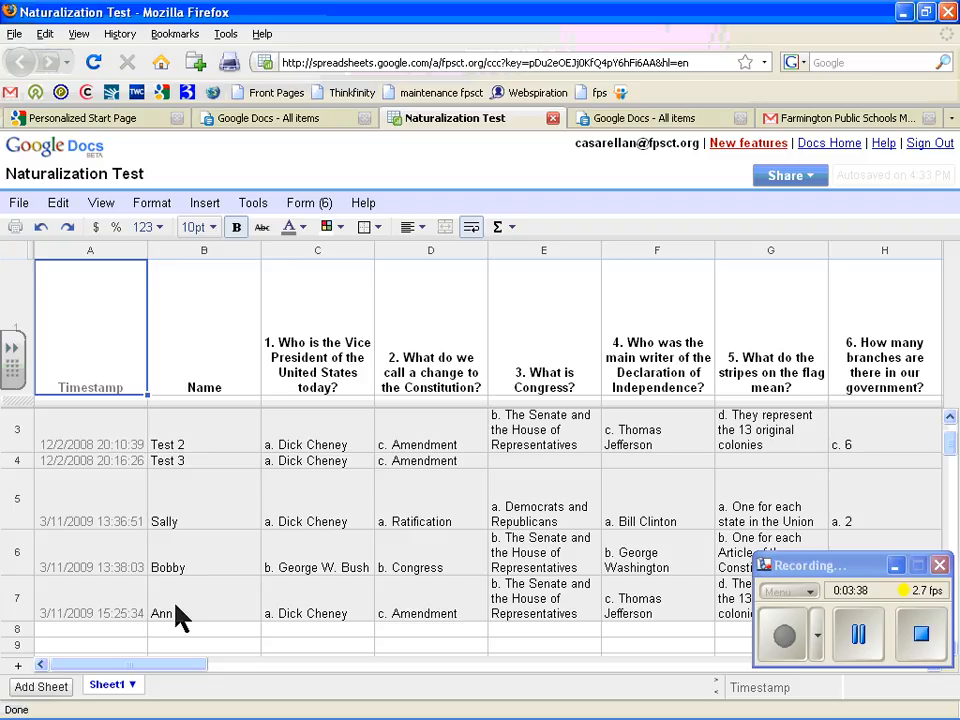
pyautogui.scroll(-1, 200, 600)
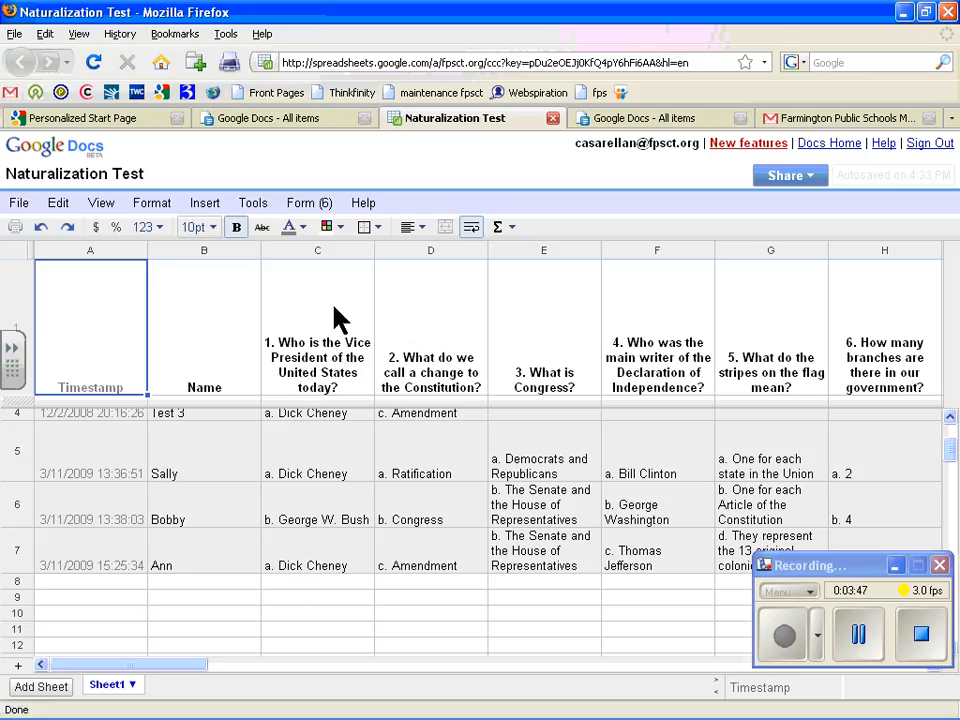
pyautogui.click(327, 204)
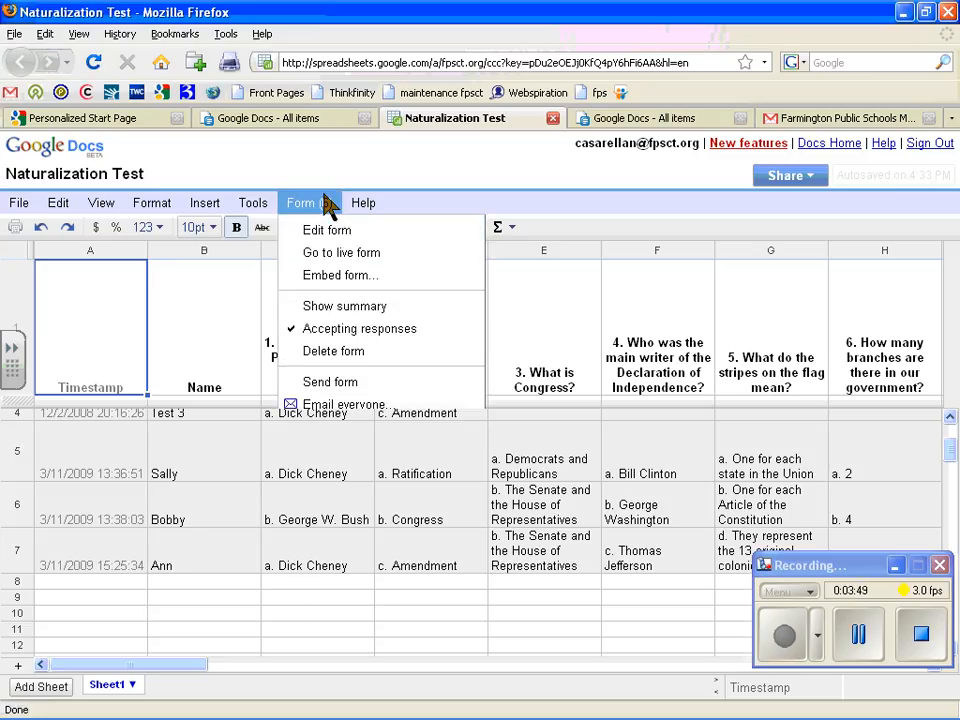
# Step: Show the form's response summary and scroll through its per-question charts for the 6 responses
pyautogui.click(335, 308)
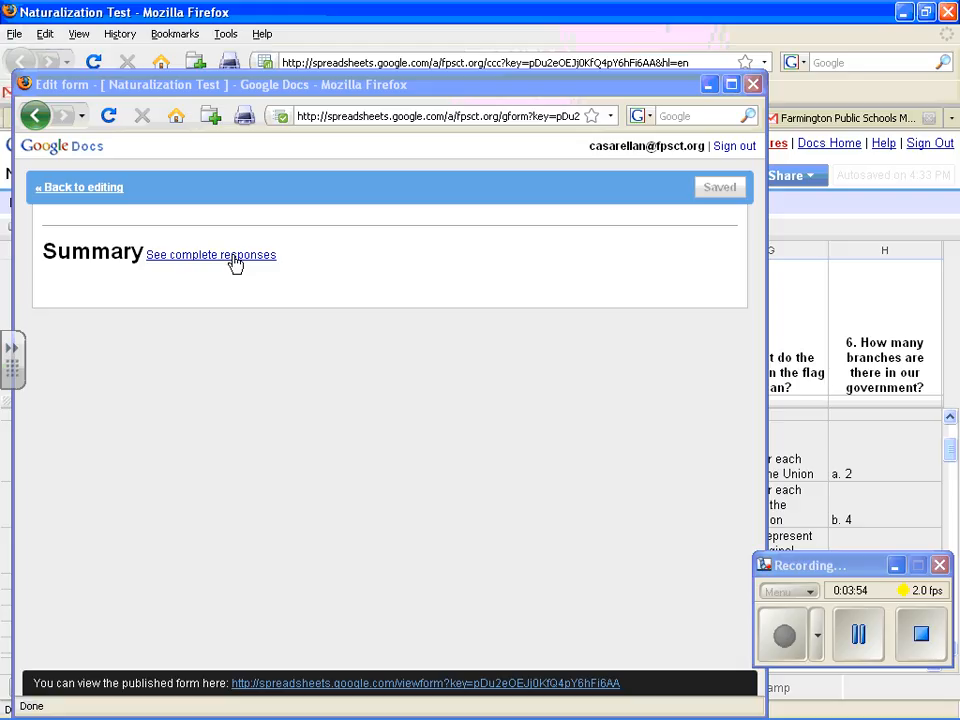
pyautogui.click(233, 256)
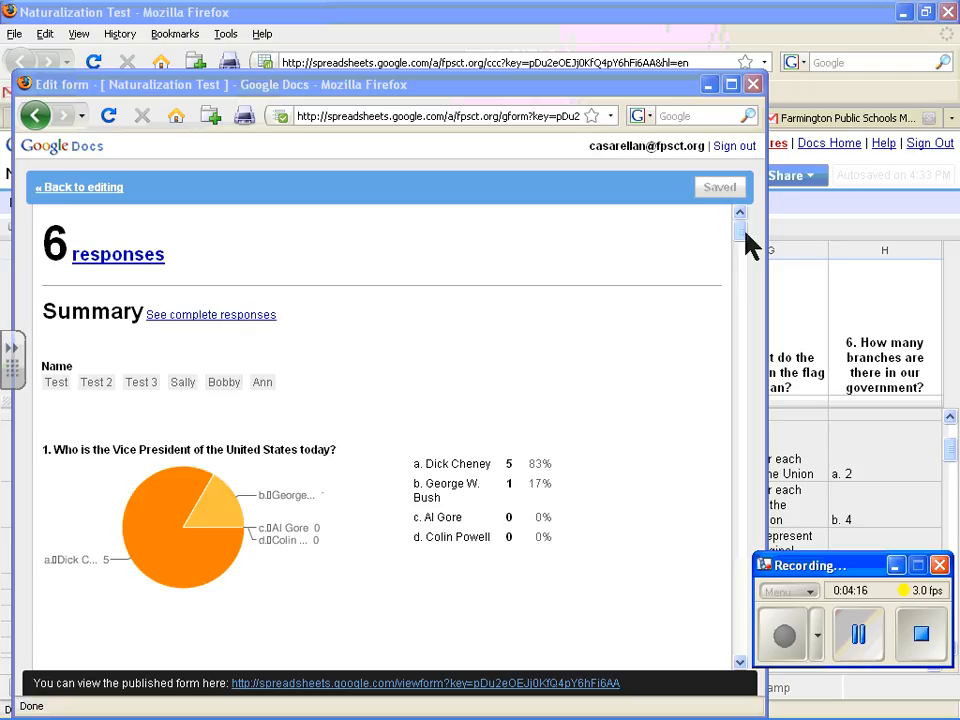
pyautogui.scroll(-10, 741, 251)
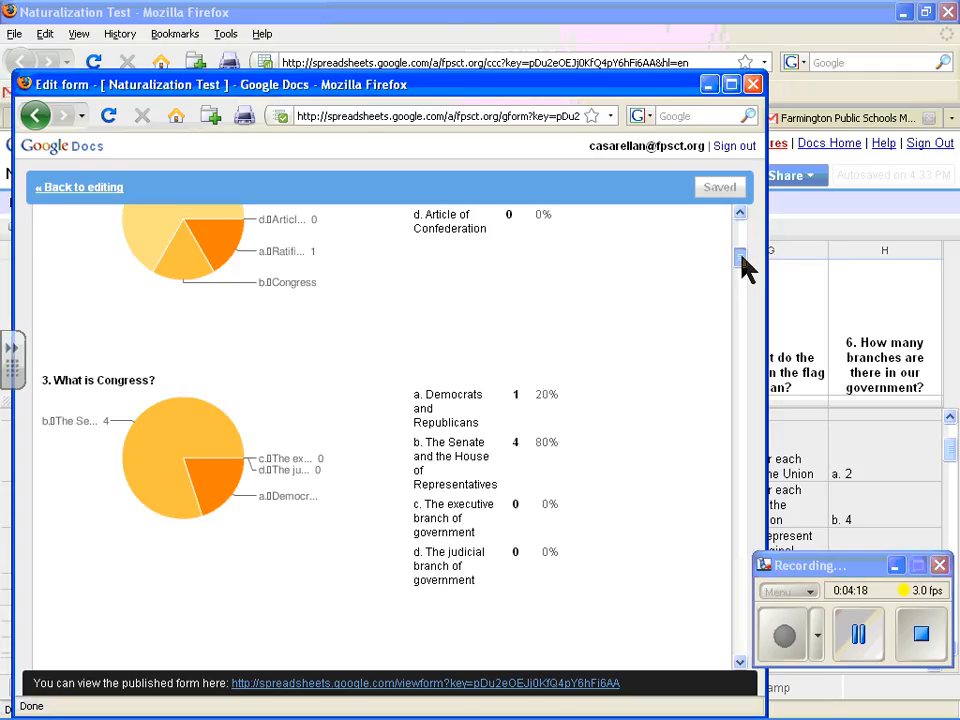
pyautogui.moveTo(740, 256); pyautogui.dragTo(741, 270)
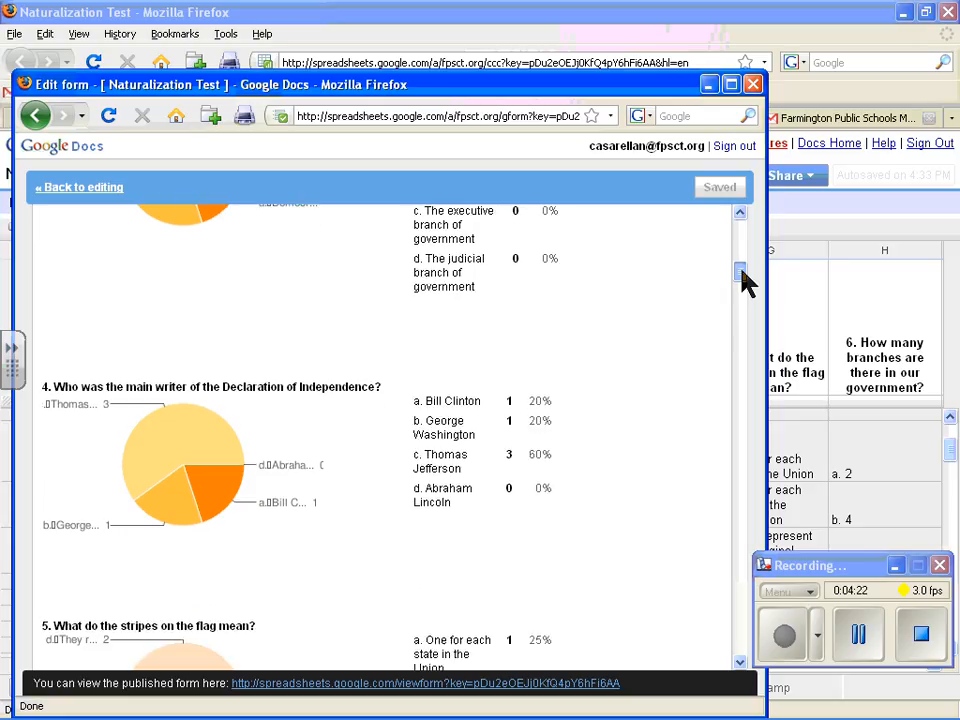